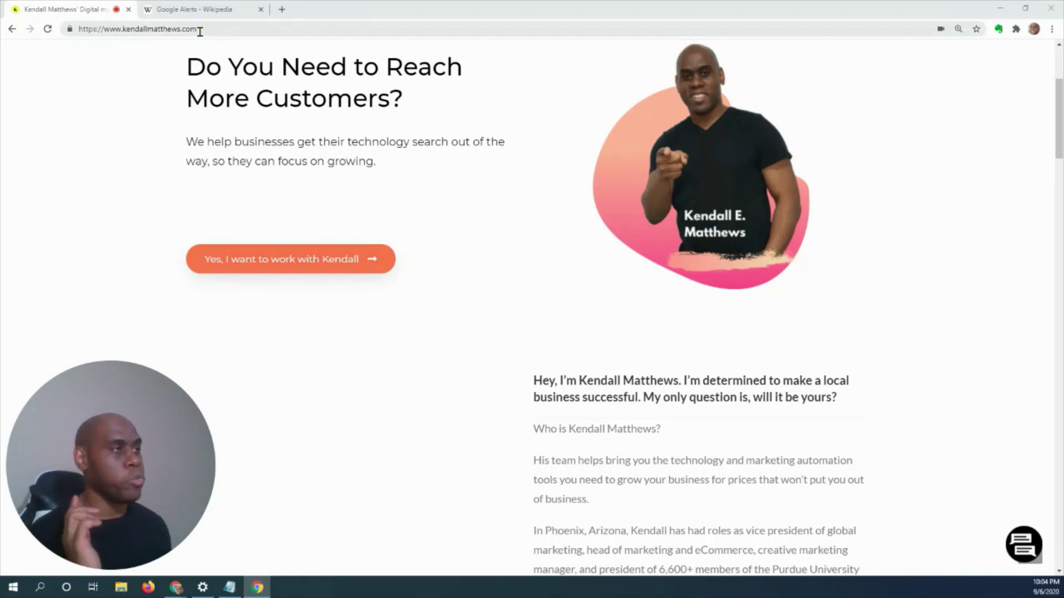
- Switch to the 'Google Alerts - Wikipedia' browser tab
{"action": "left_click", "coordinate": [206, 10]}
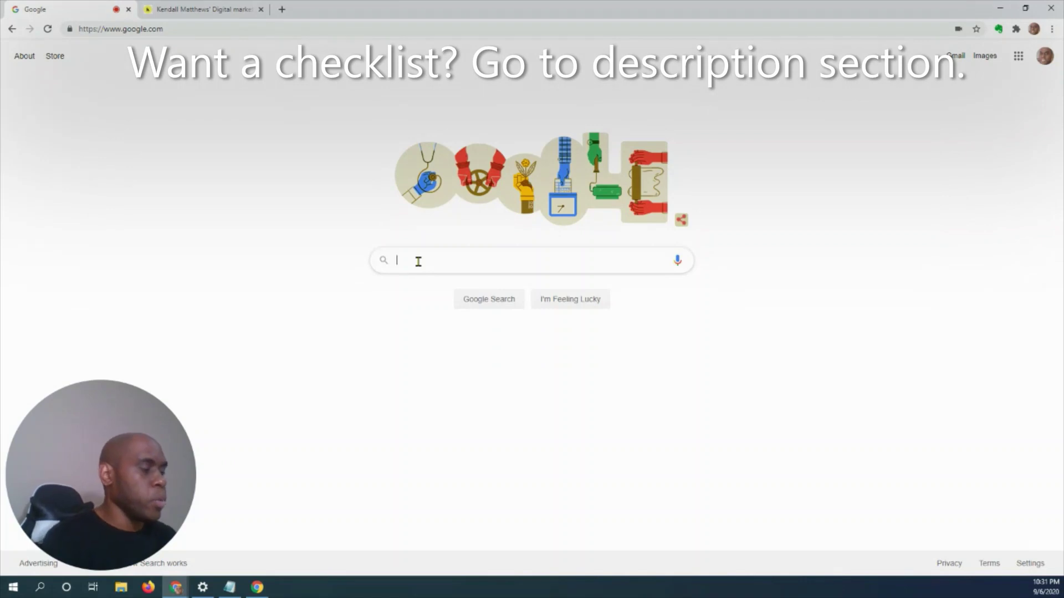
- Search Google for 'google alerts' and open the 'Google Alerts - Monitor the Web' result
{"action": "type", "text": "google "}
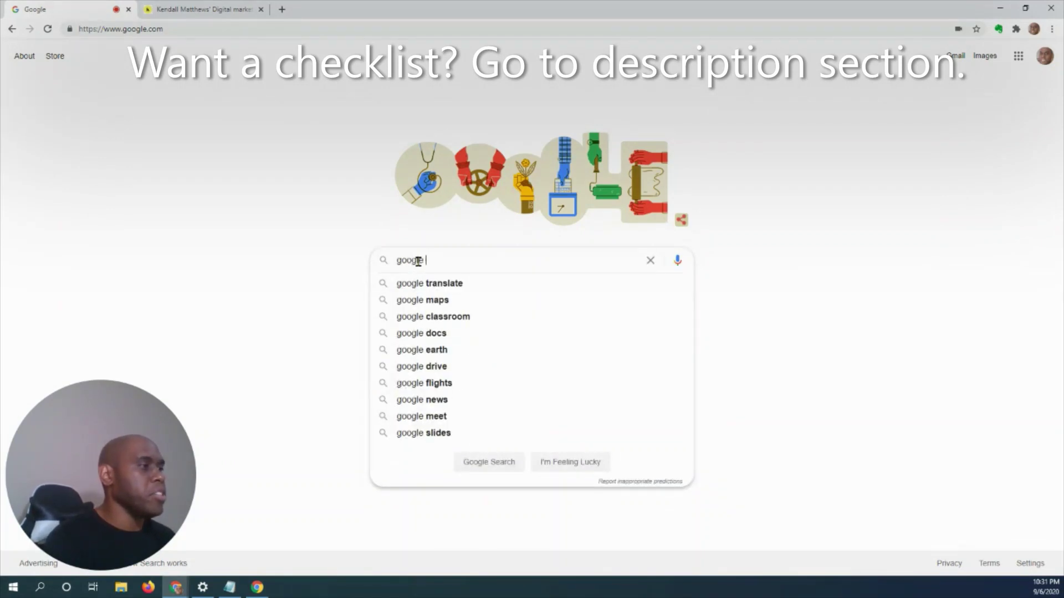
{"action": "type", "text": "alert"}
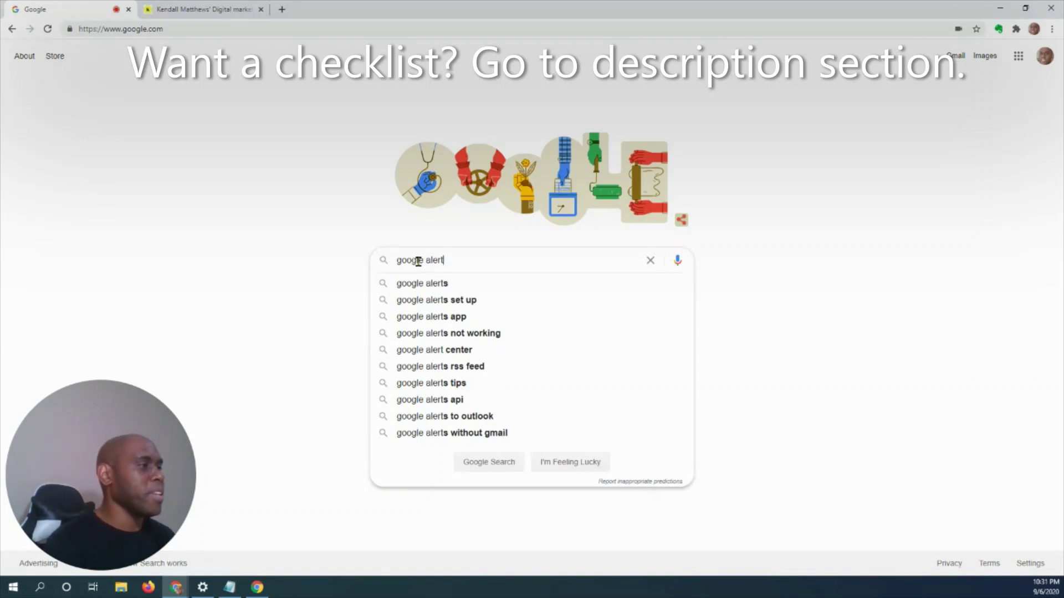
{"action": "type", "text": "s"}
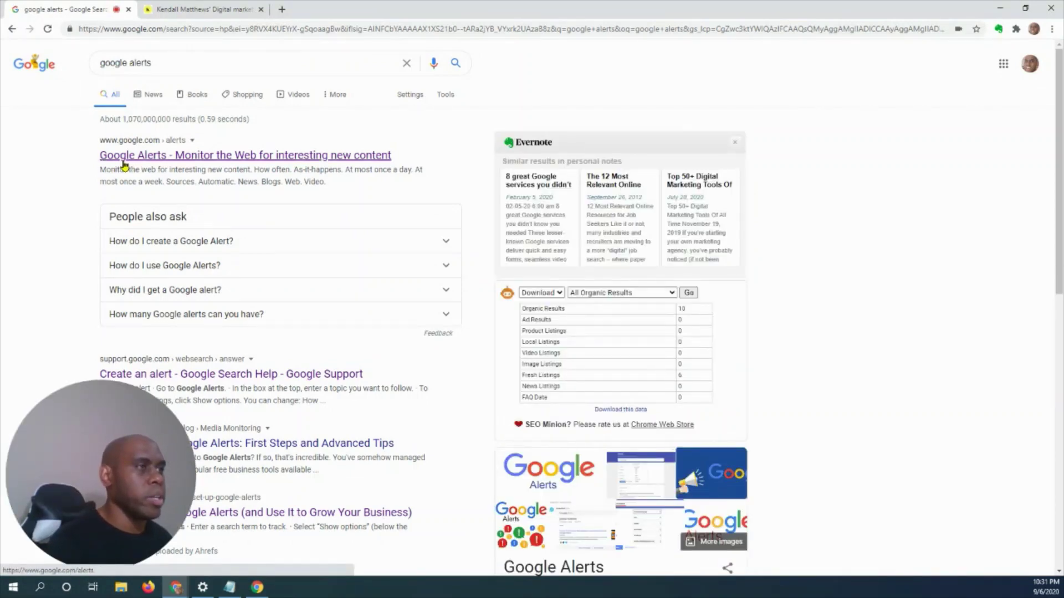
{"action": "left_click", "coordinate": [123, 163]}
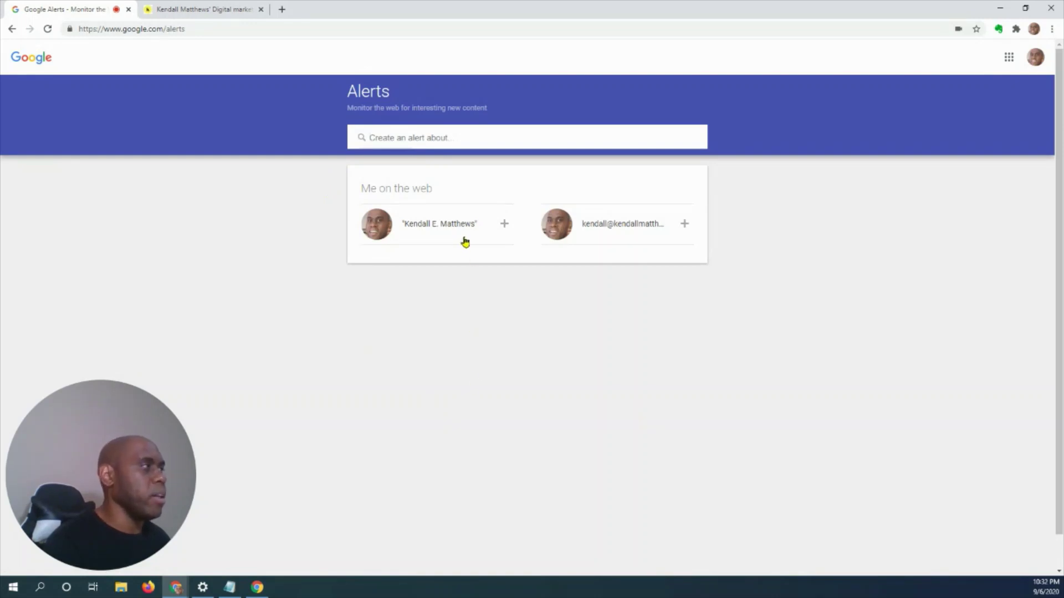
- Enter 'small business grants' as the new alert's topic to get a preview
{"action": "left_click", "coordinate": [401, 138]}
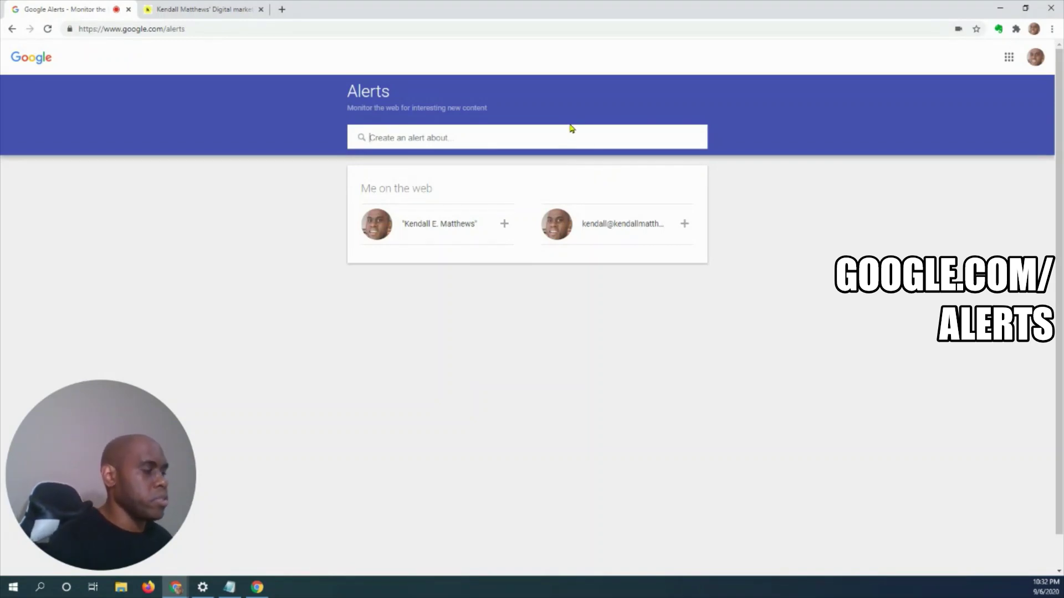
{"action": "type", "text": "small b"}
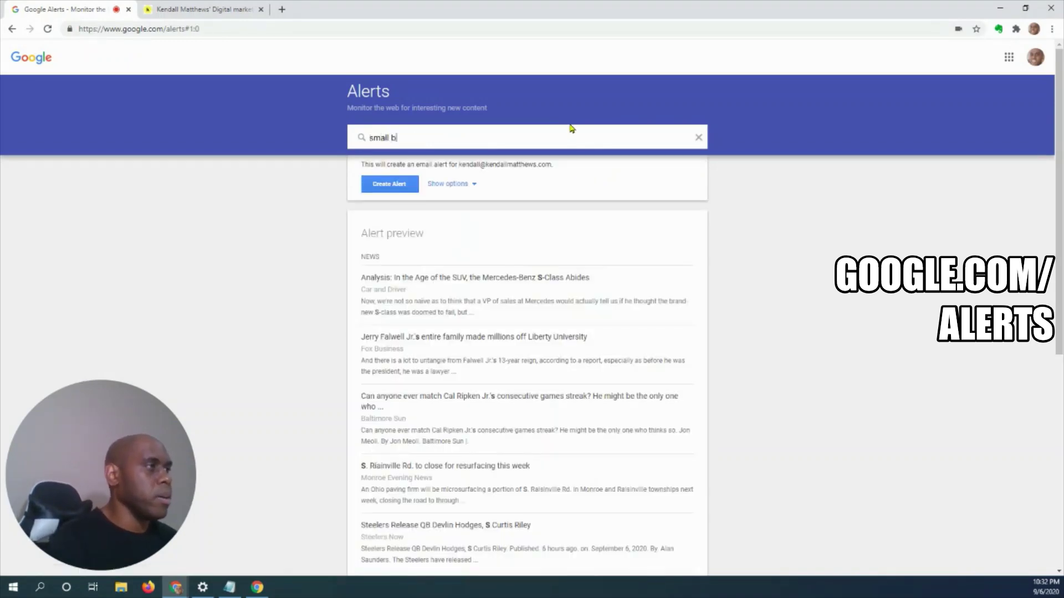
{"action": "type", "text": "usiness"}
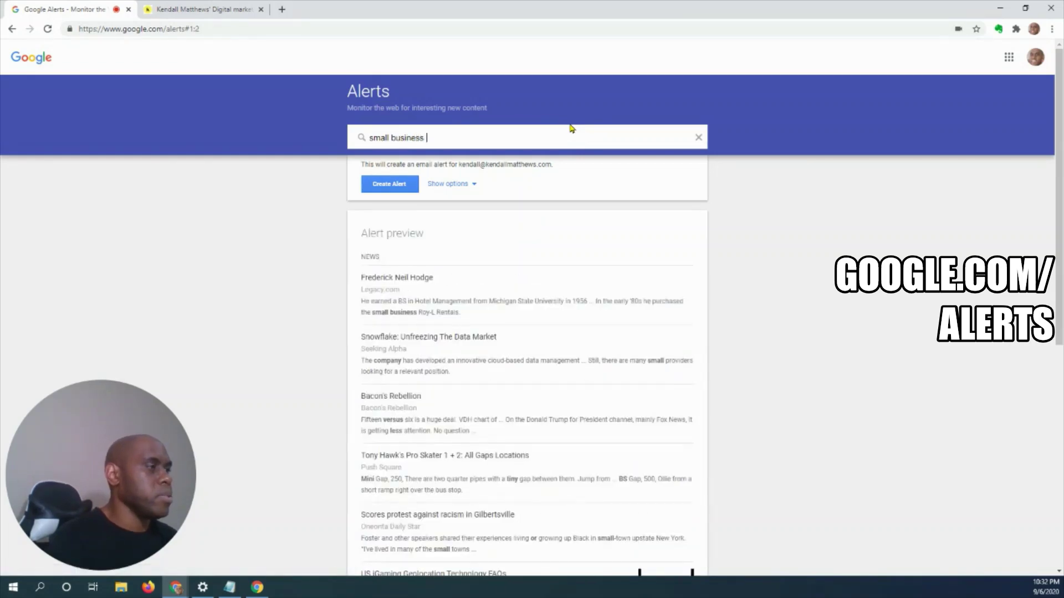
{"action": "type", "text": "iness grants"}
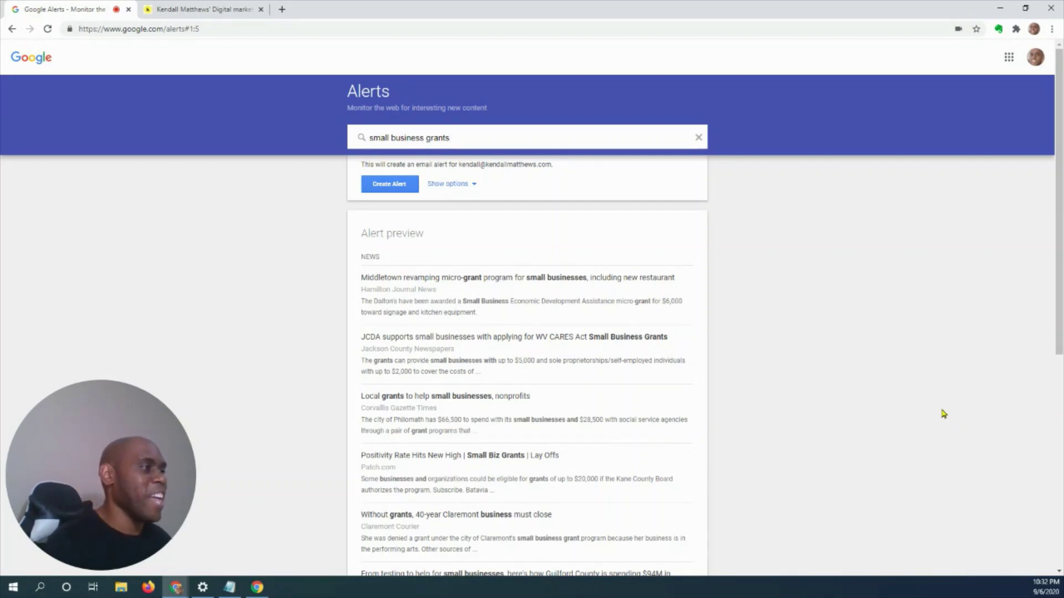
- Scroll the alert preview and bring up link options for 'Grants available to businesses impacted by COVID-19'
{"action": "scroll", "coordinate": [942, 411], "scroll_direction": "down", "scroll_amount": 3}
{"action": "scroll", "coordinate": [940, 408], "scroll_direction": "up", "scroll_amount": 3}
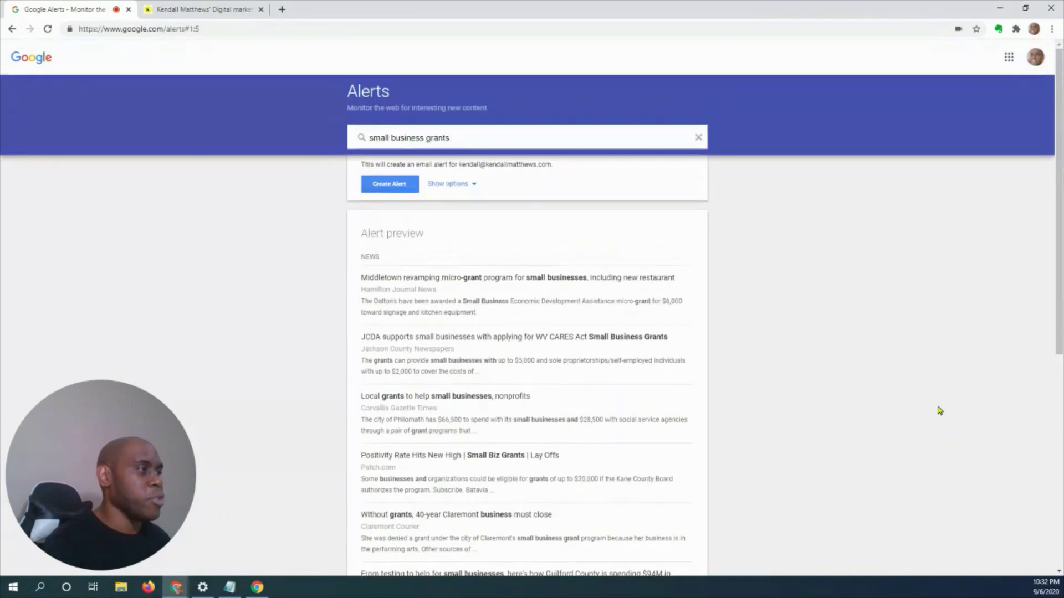
{"action": "scroll", "coordinate": [442, 301], "scroll_direction": "down", "scroll_amount": 2}
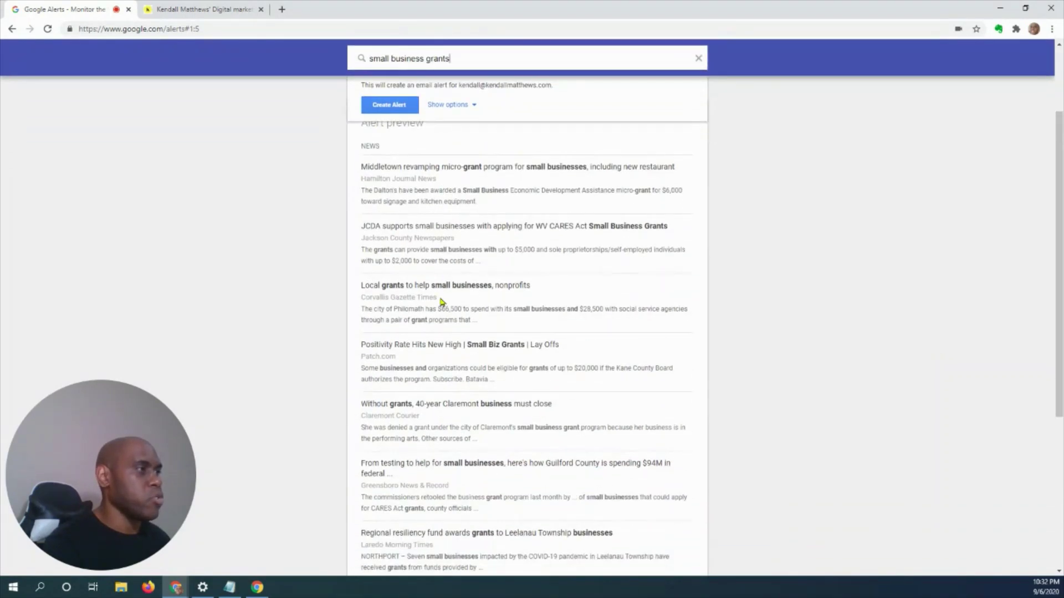
{"action": "scroll", "coordinate": [442, 302], "scroll_direction": "down", "scroll_amount": 1}
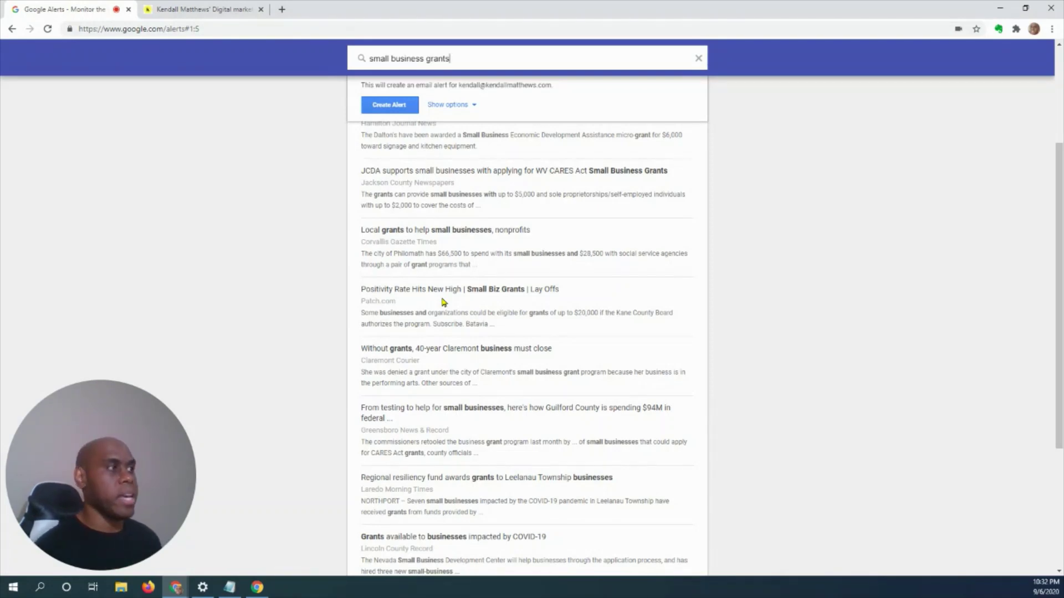
{"action": "scroll", "coordinate": [482, 349], "scroll_direction": "down", "scroll_amount": 4}
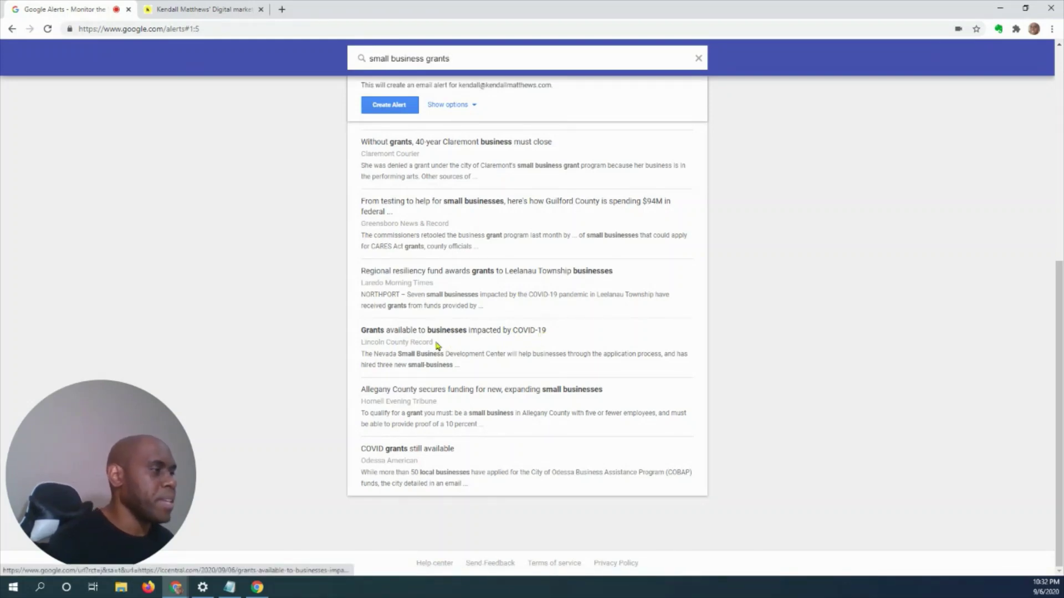
{"action": "right_click", "coordinate": [486, 335]}
- Open the COVID-19 grants article in a new tab and select its CARES Act program paragraph
{"action": "left_click", "coordinate": [506, 339]}
{"action": "left_click", "coordinate": [213, 15]}
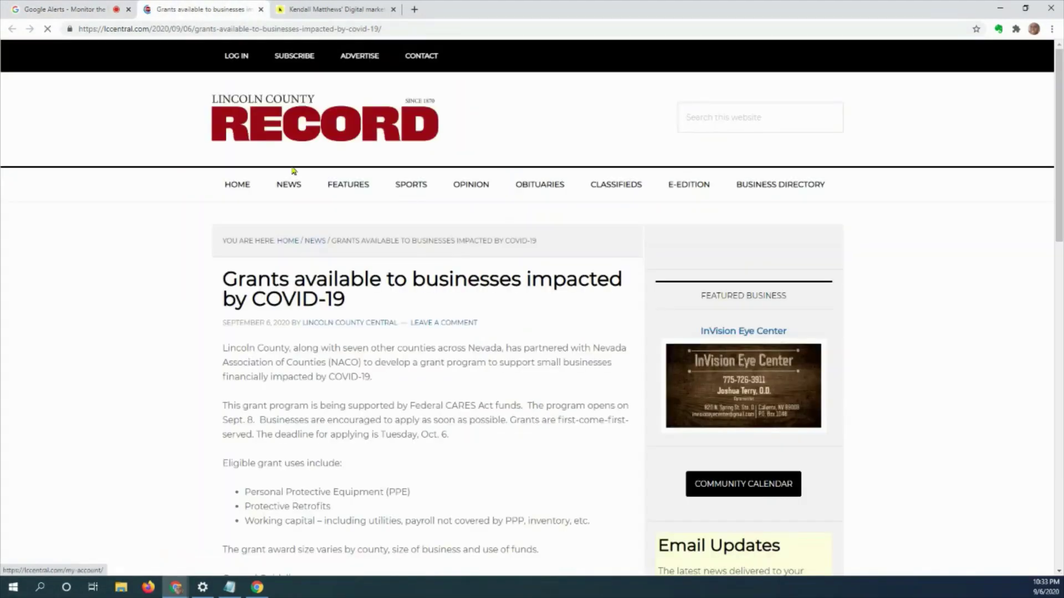
{"action": "scroll", "coordinate": [188, 325], "scroll_direction": "down", "scroll_amount": 1}
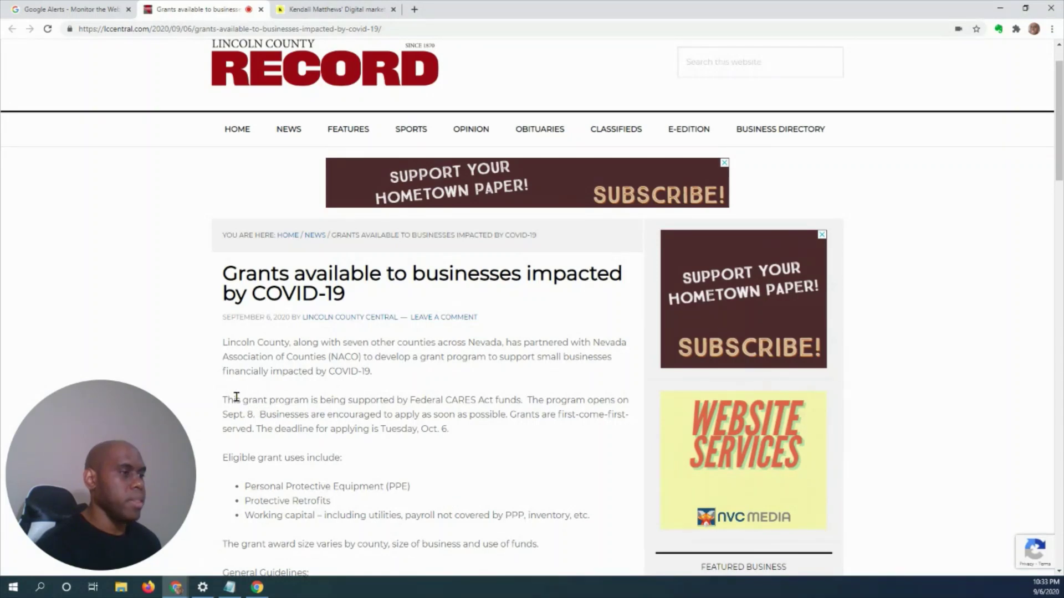
{"action": "left_click_drag", "start_coordinate": [220, 400], "coordinate": [487, 436]}
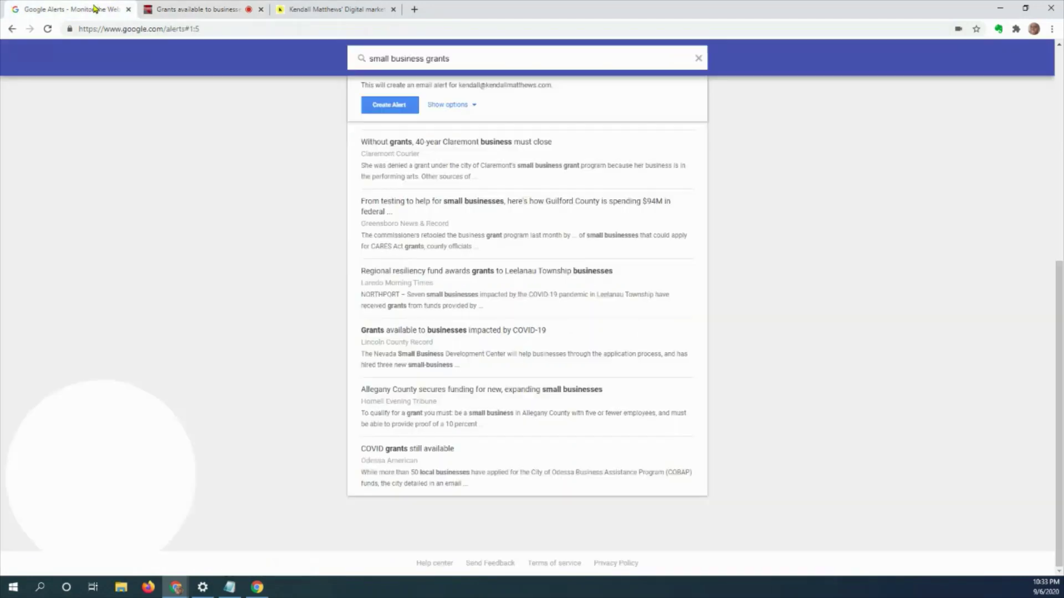
- Return to the Google Alerts tab and expand the alert's Show options settings
{"action": "left_click", "coordinate": [97, 10]}
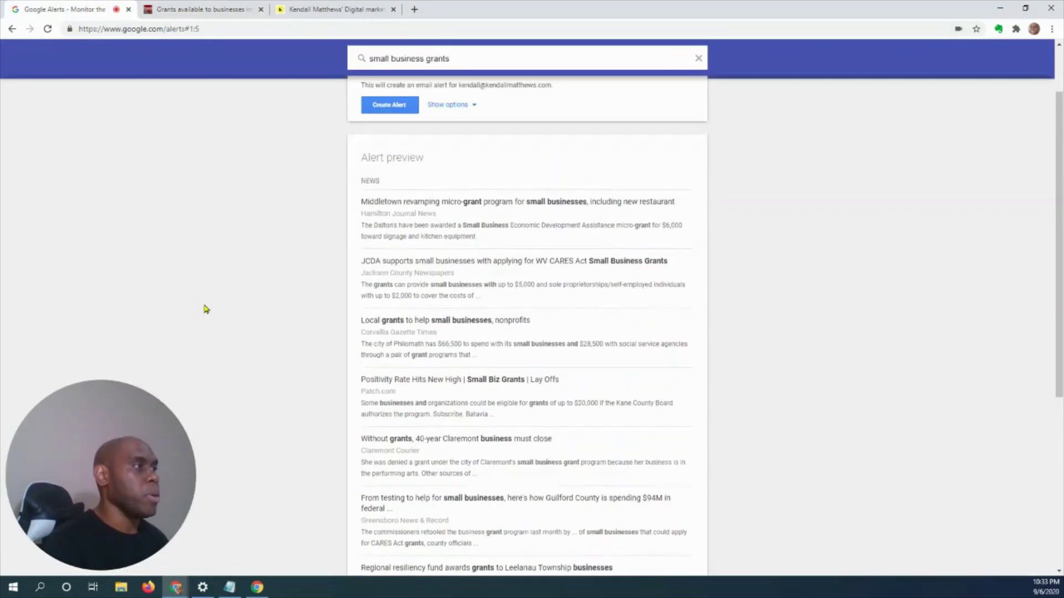
{"action": "scroll", "coordinate": [206, 309], "scroll_direction": "up", "scroll_amount": 1}
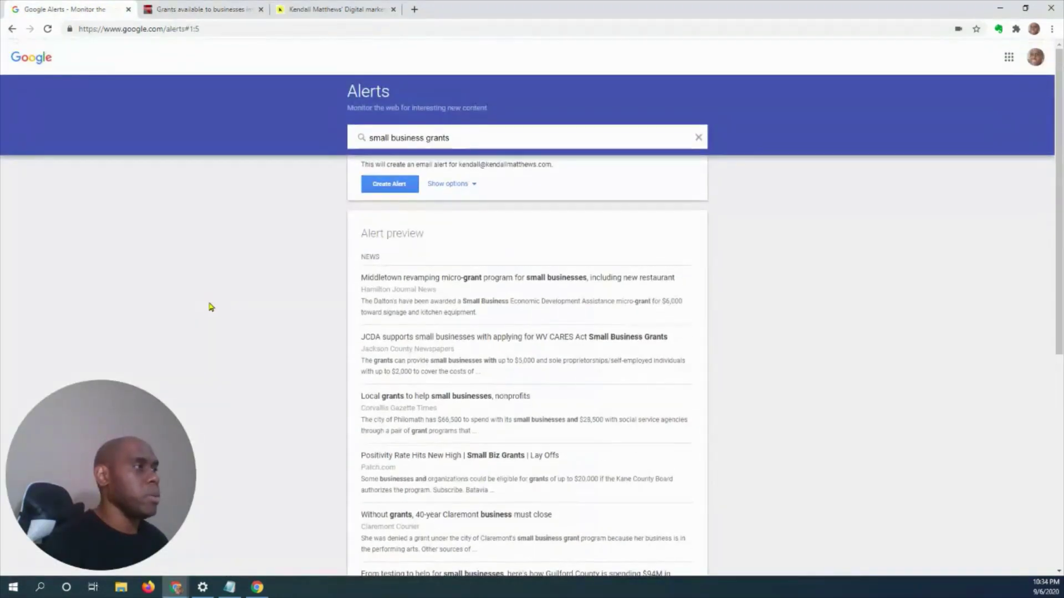
{"action": "left_click", "coordinate": [459, 186]}
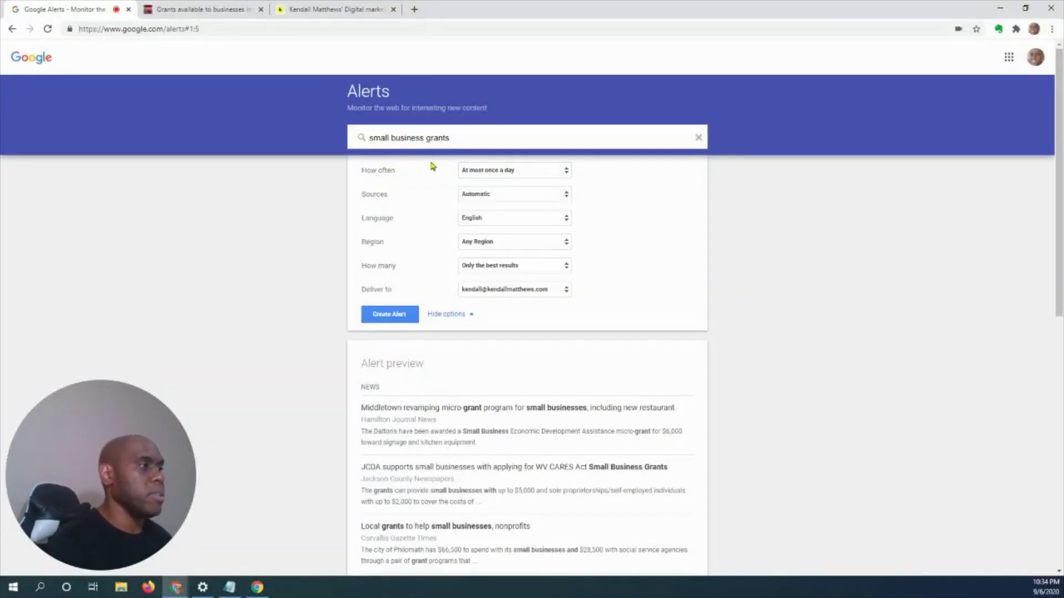
- Set the alert to at most once a day, Automatic sources, English, United States, only best results
{"action": "left_click", "coordinate": [482, 172]}
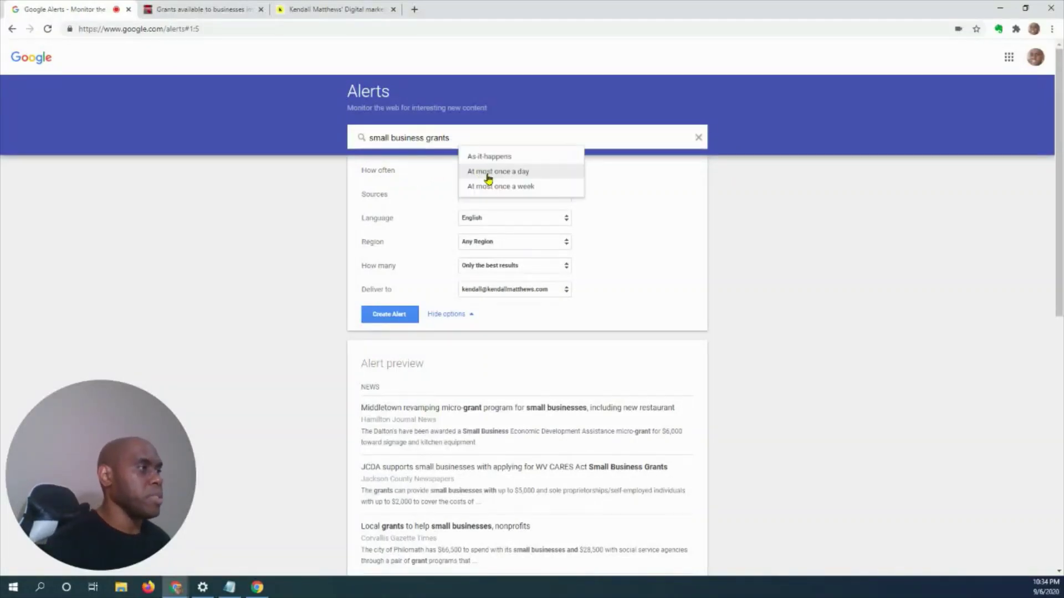
{"action": "left_click", "coordinate": [537, 176]}
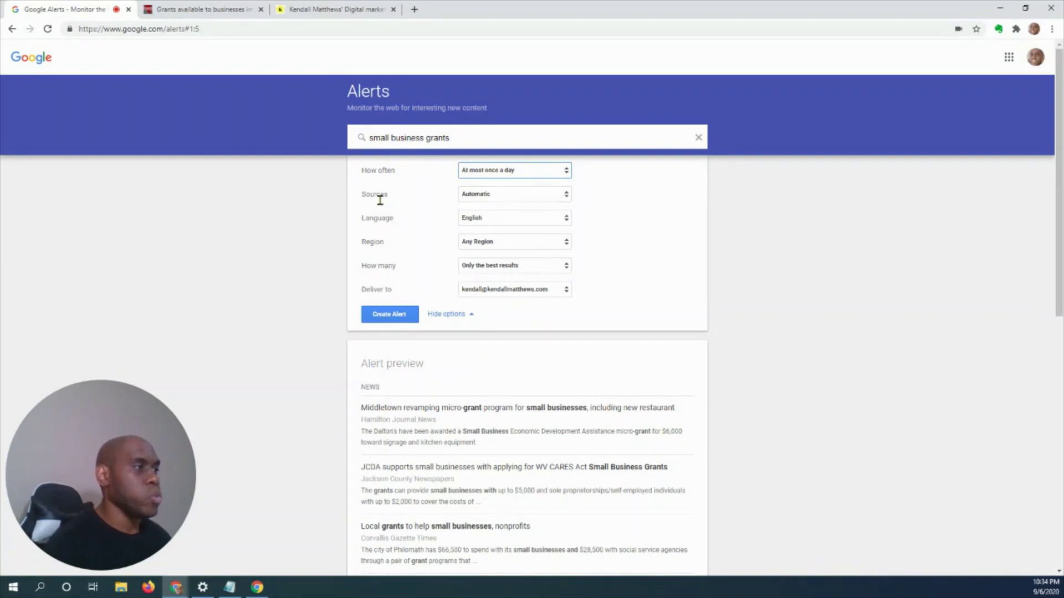
{"action": "left_click", "coordinate": [543, 197]}
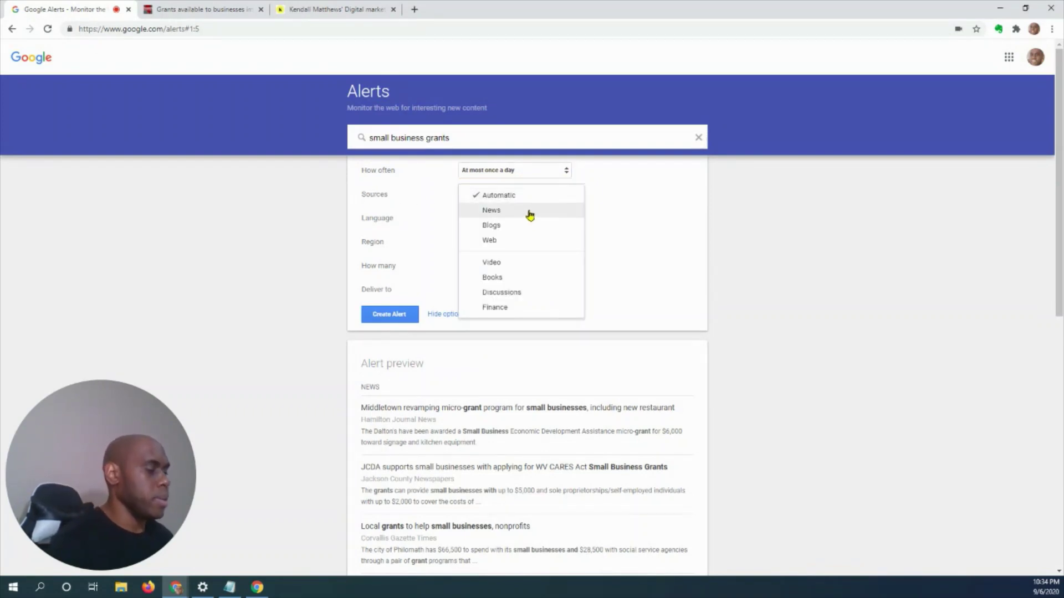
{"action": "key", "text": "ctrl+plus"}
{"action": "key", "text": "ctrl+plus"}
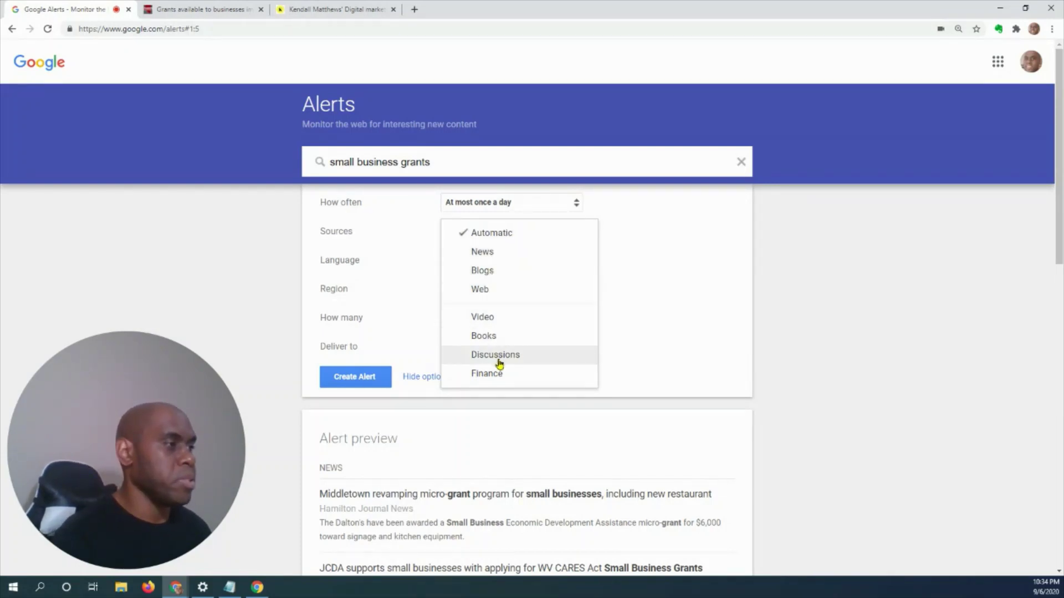
{"action": "left_click", "coordinate": [662, 232]}
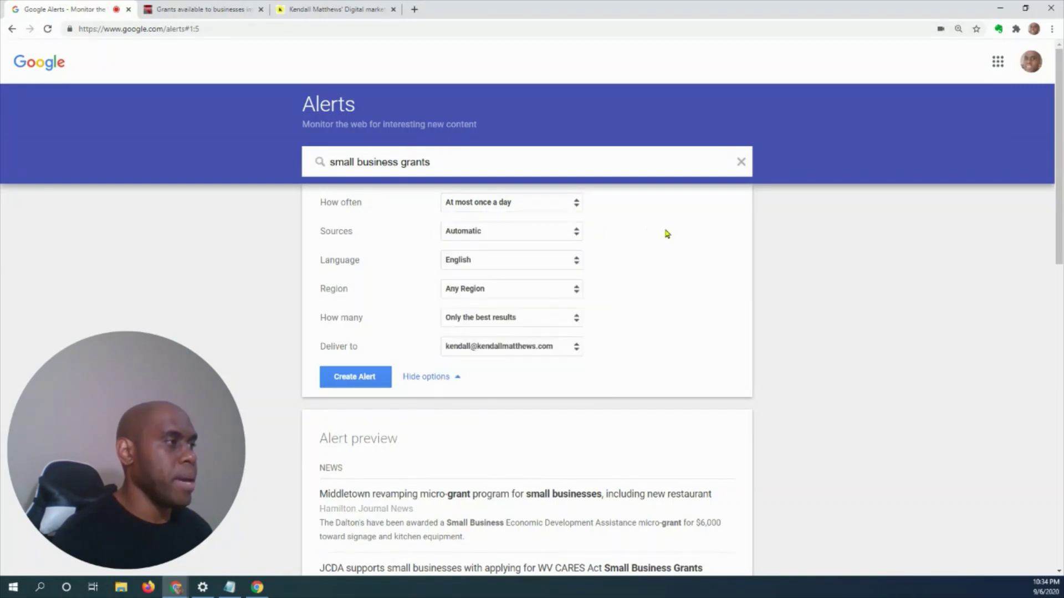
{"action": "left_click", "coordinate": [476, 263]}
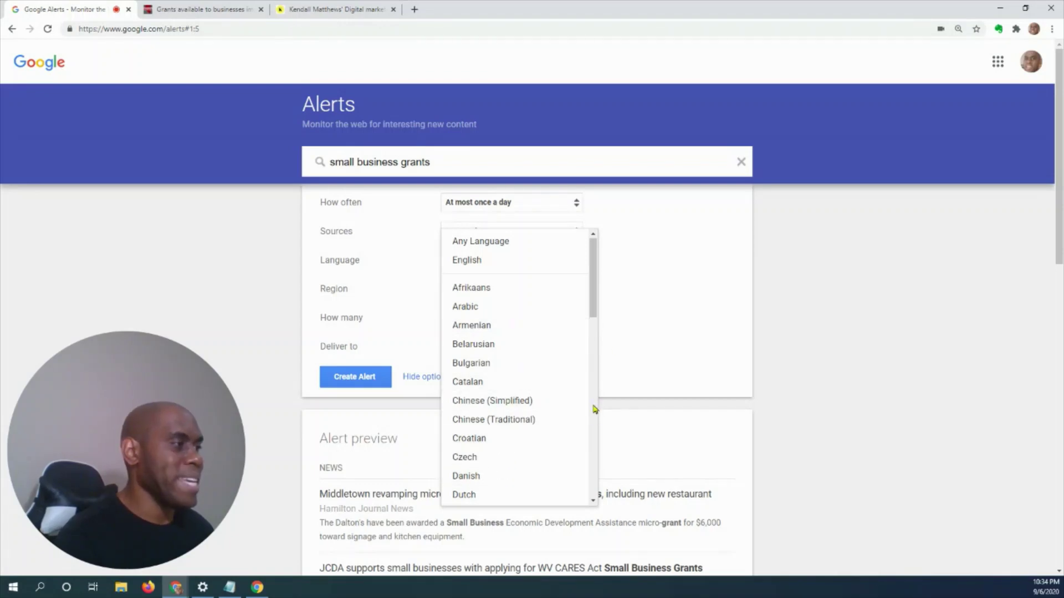
{"action": "left_click", "coordinate": [501, 261]}
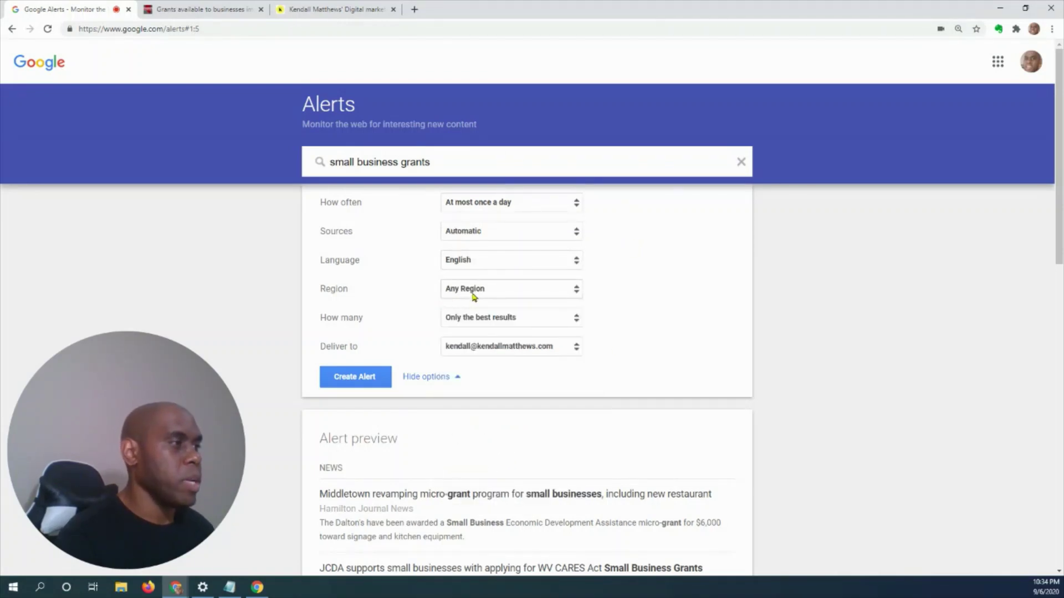
{"action": "left_click", "coordinate": [474, 289]}
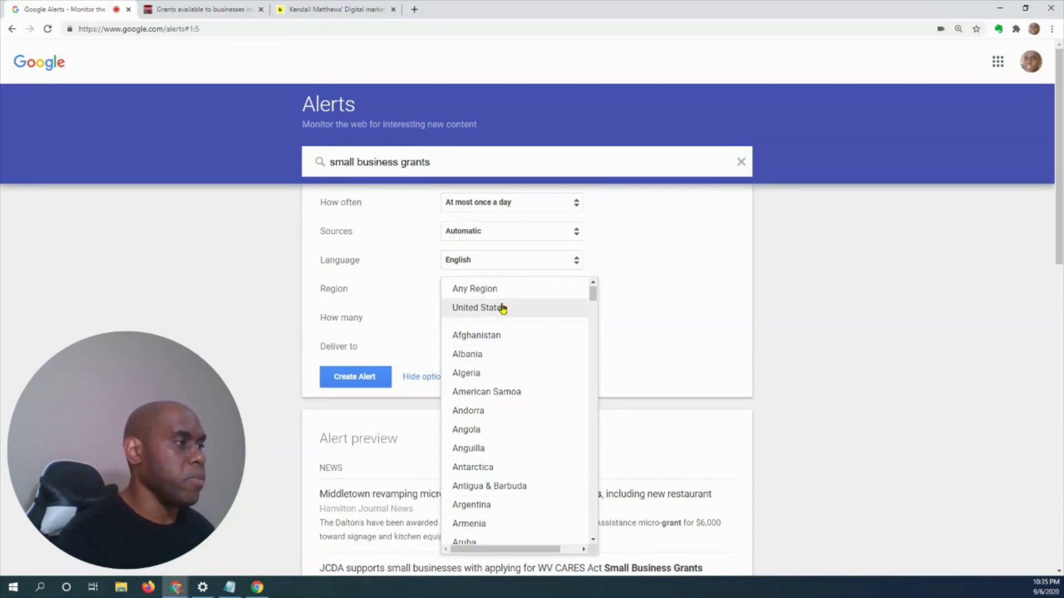
{"action": "left_click", "coordinate": [502, 308]}
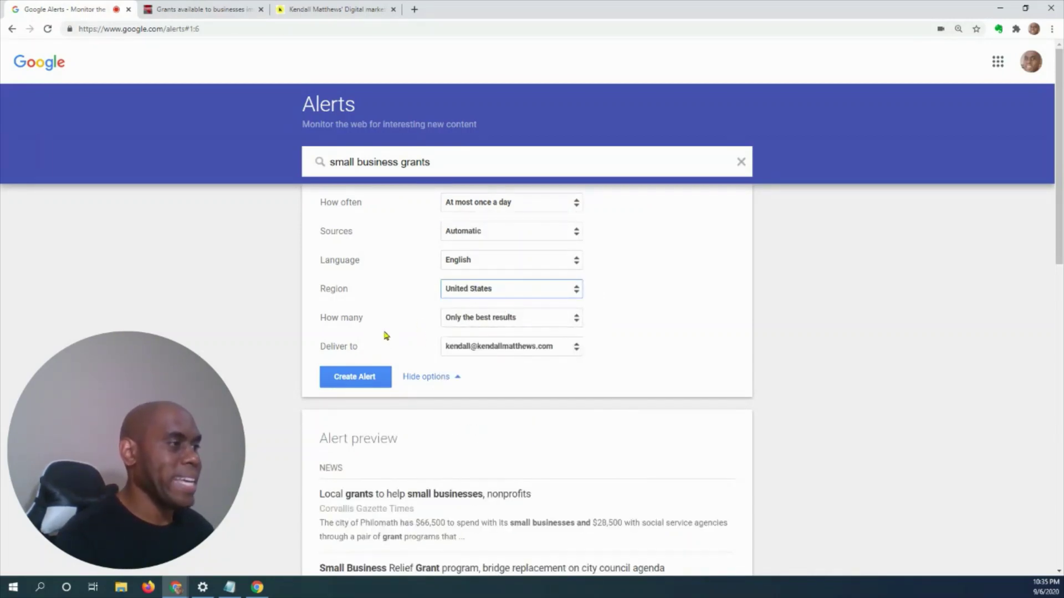
{"action": "left_click", "coordinate": [480, 322]}
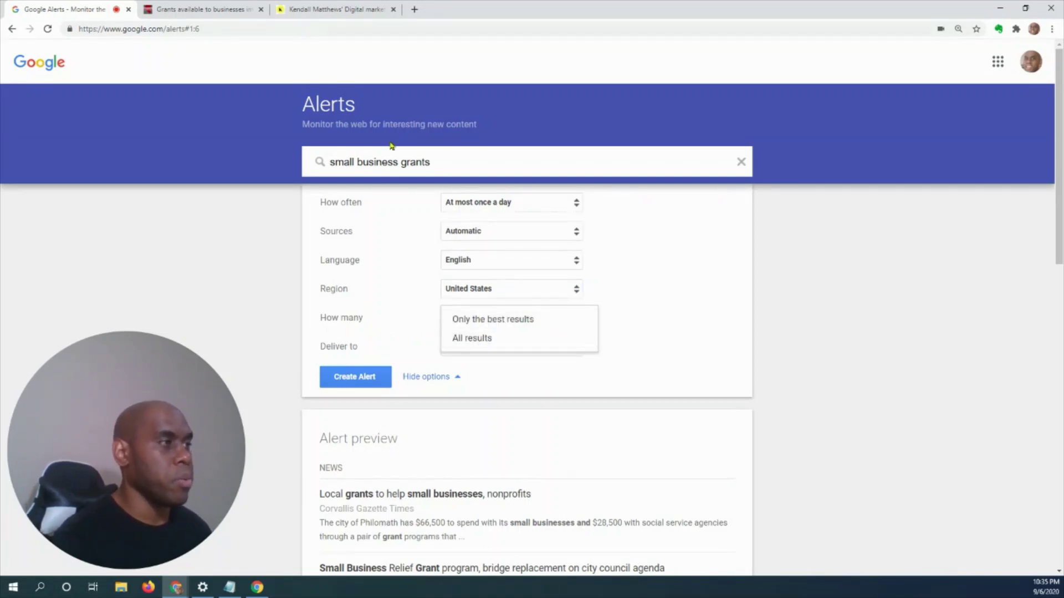
{"action": "left_click", "coordinate": [501, 321]}
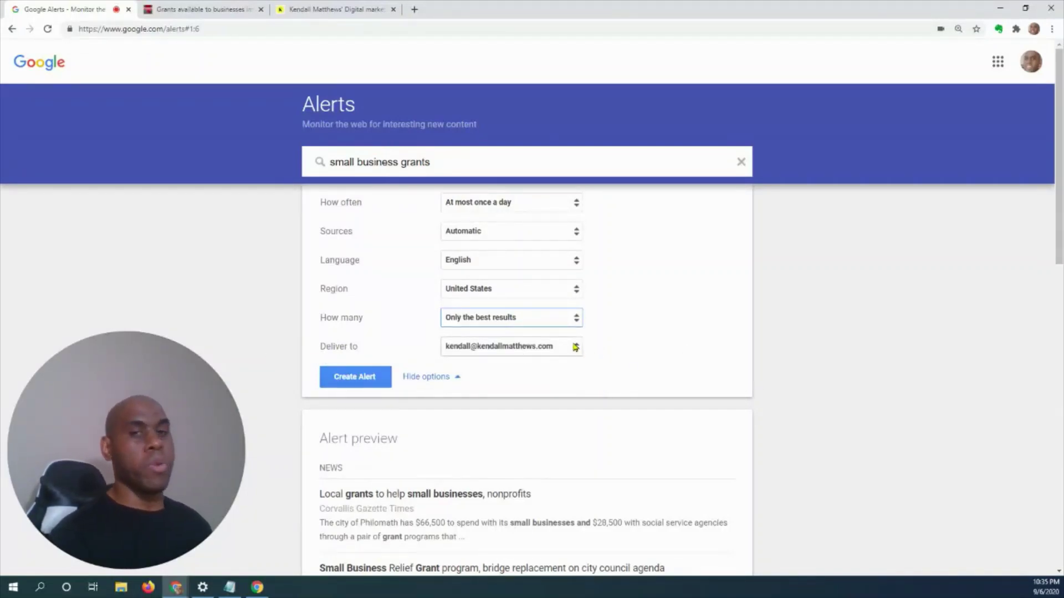
- Save the 'small business grants' alert with Create Alert so it appears under My alerts
{"action": "left_click", "coordinate": [359, 381]}
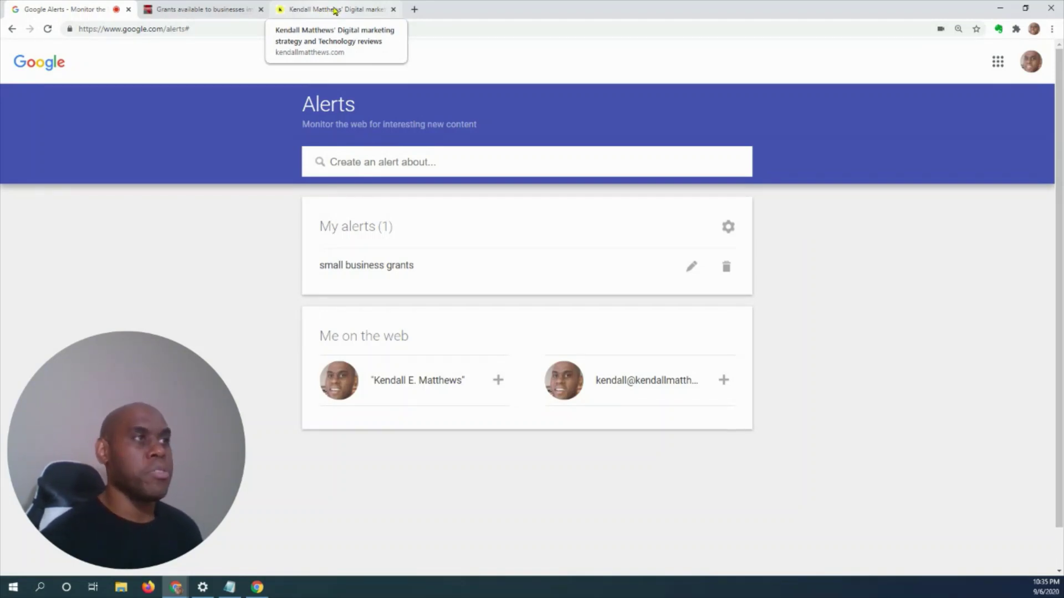
- Switch to the third tab showing the kendallmatthews.com 'Pivot & Ramp Up' section
{"action": "left_click", "coordinate": [335, 10]}
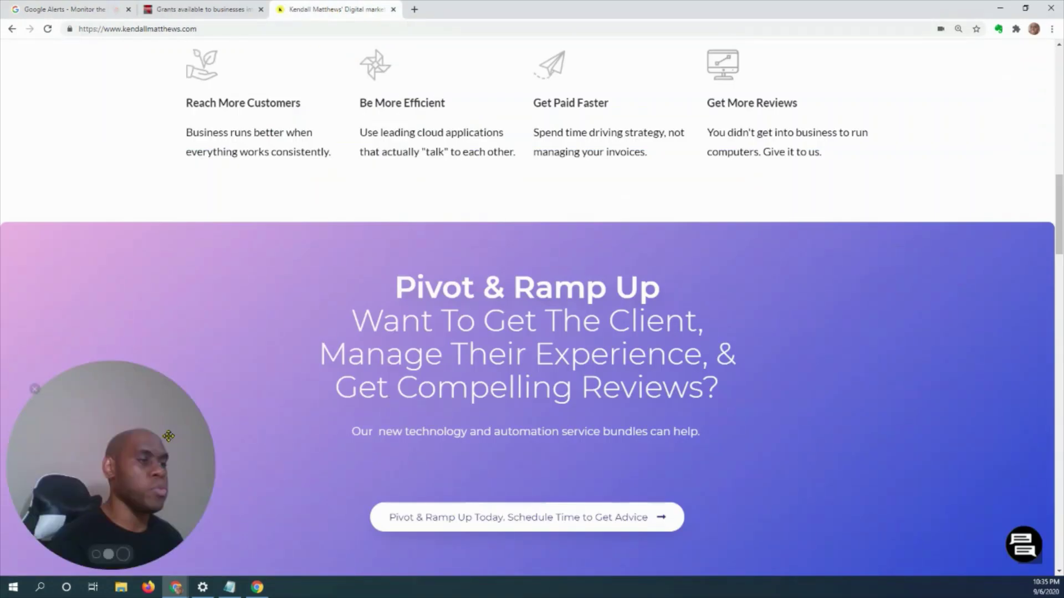